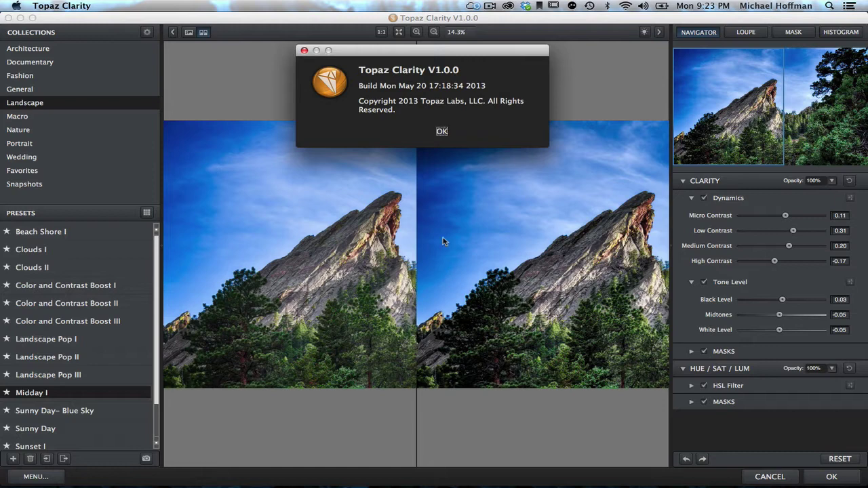
Step: Dismiss the About dialog and cancel out of Clarity, returning to Lightroom's Library
{"action": "left_click", "coordinate": [442, 131]}
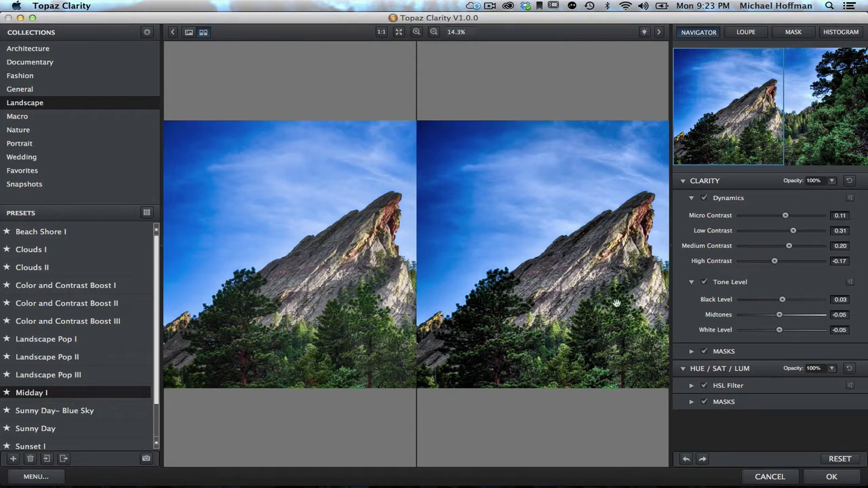
{"action": "left_click", "coordinate": [790, 480]}
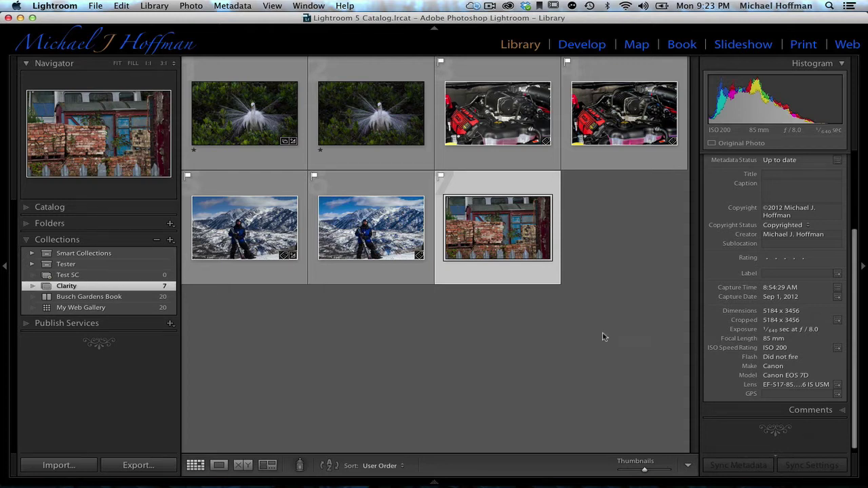
Step: Send a copy of the brick-pile photo, with Lightroom adjustments, to Fusion Express 2
{"action": "double_click", "coordinate": [525, 249]}
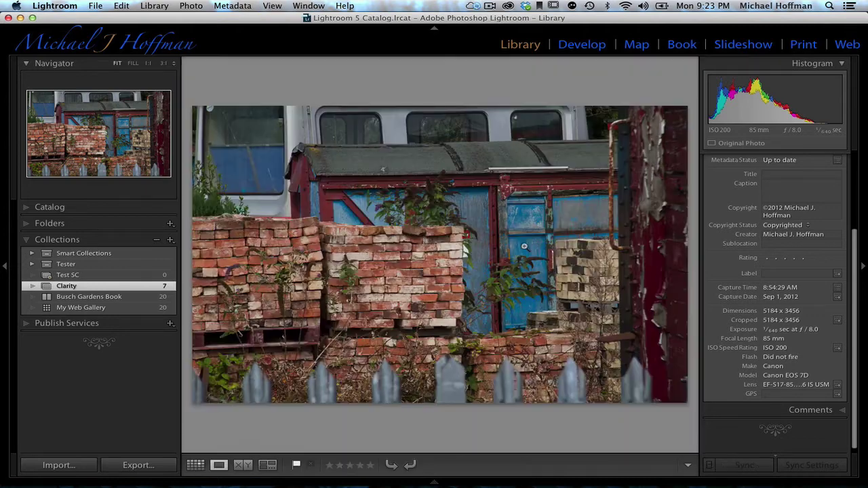
{"action": "right_click", "coordinate": [525, 248]}
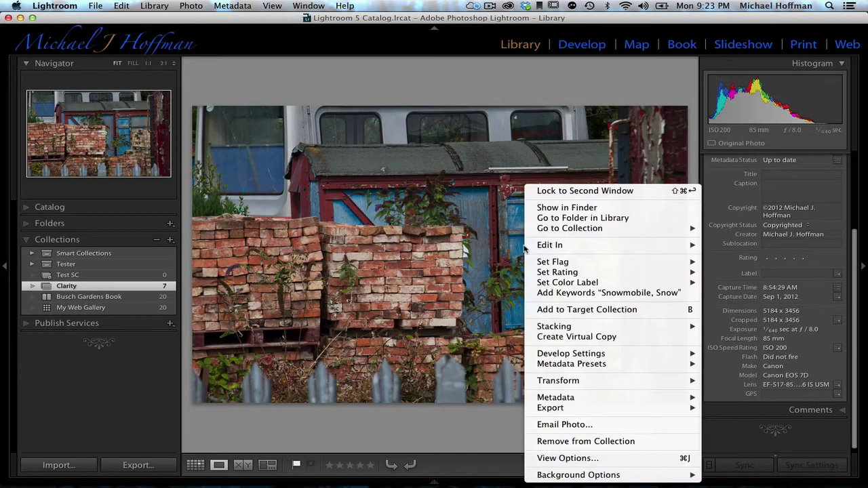
{"action": "mouse_move", "coordinate": [541, 249]}
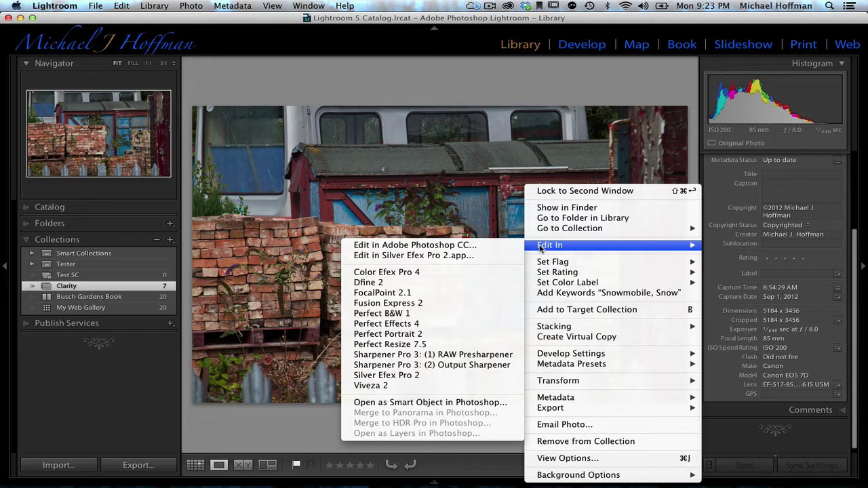
{"action": "left_click", "coordinate": [477, 307]}
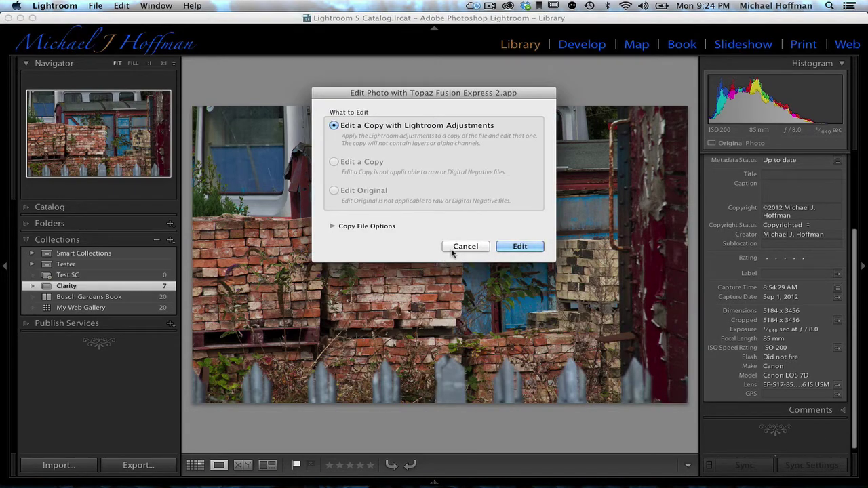
{"action": "left_click", "coordinate": [508, 247]}
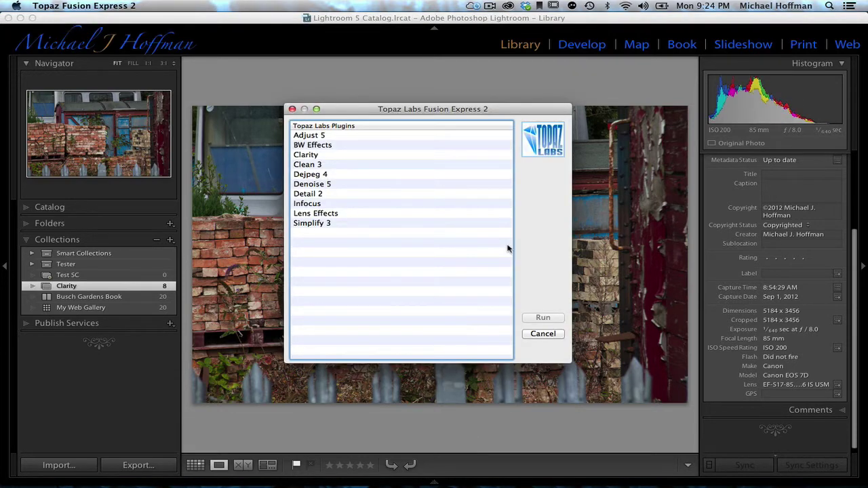
Step: Run the Clarity plugin from the Topaz Labs Plugins list on the brick photo
{"action": "left_click", "coordinate": [329, 158]}
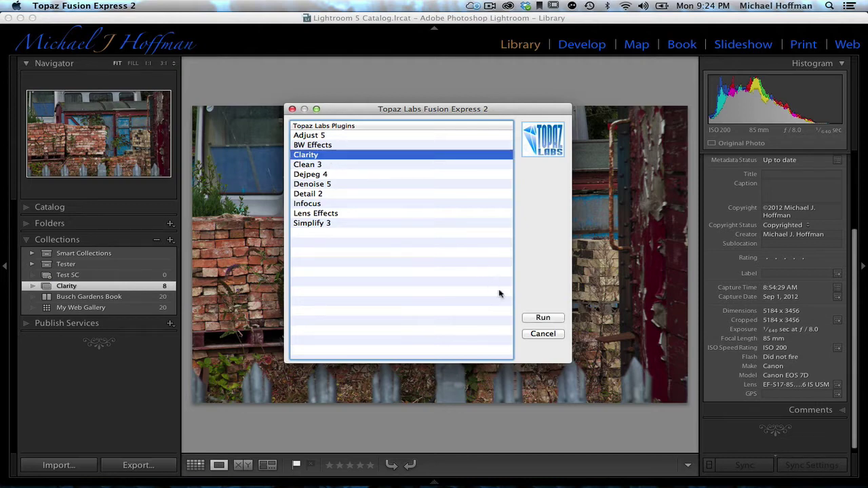
{"action": "left_click", "coordinate": [539, 319]}
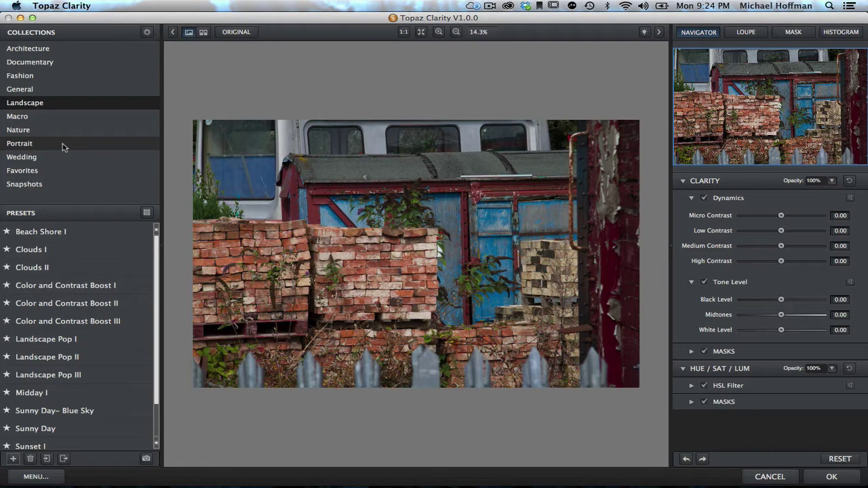
Step: Show the Landscape collection's presets, Beach Shore I through Sunset I
{"action": "left_click", "coordinate": [73, 108]}
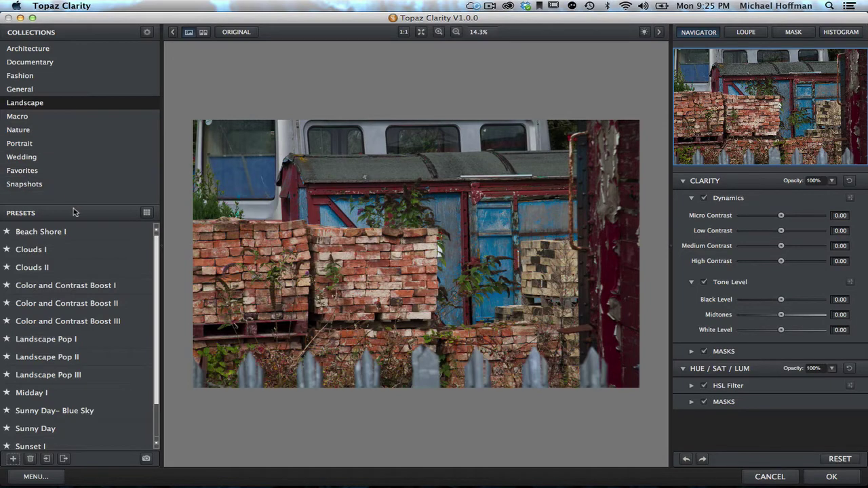
{"action": "mouse_move", "coordinate": [75, 249]}
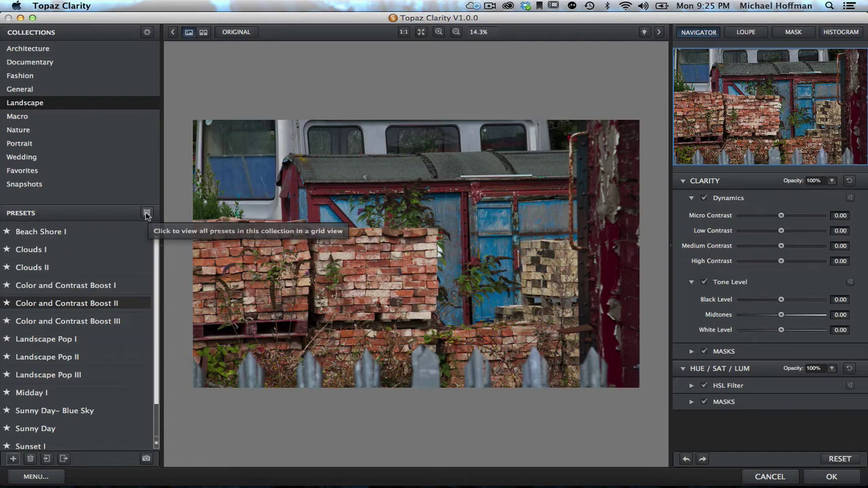
{"action": "left_click", "coordinate": [147, 214]}
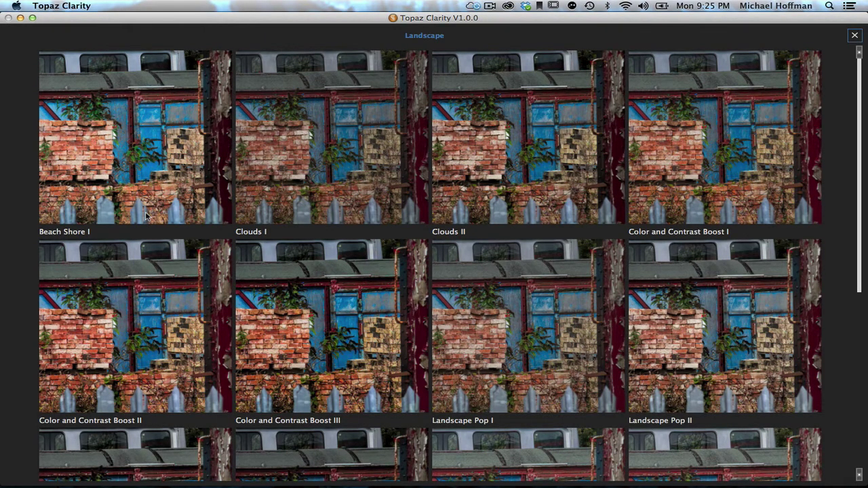
{"action": "scroll", "coordinate": [251, 274], "scroll_direction": "down", "scroll_amount": 5}
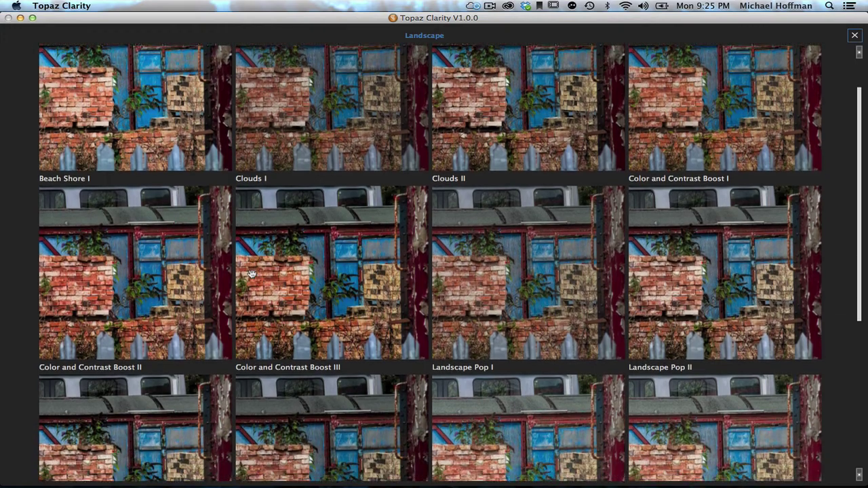
{"action": "scroll", "coordinate": [251, 274], "scroll_direction": "down", "scroll_amount": 3}
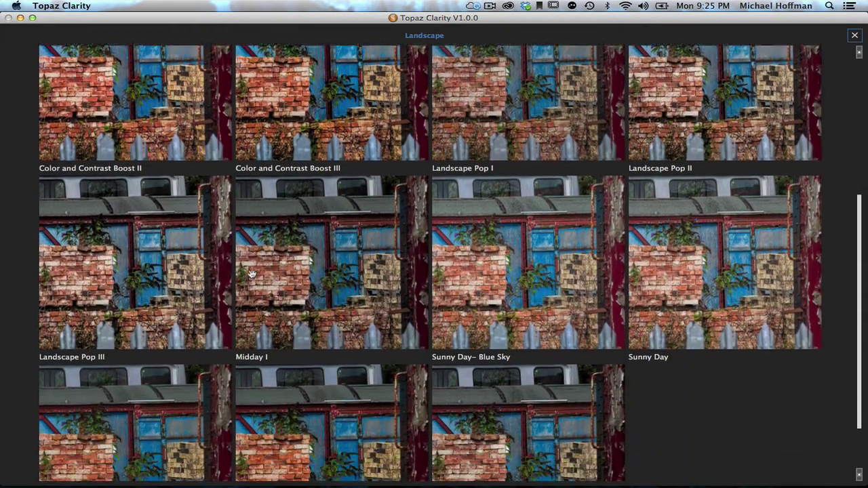
{"action": "scroll", "coordinate": [251, 273], "scroll_direction": "up", "scroll_amount": 7}
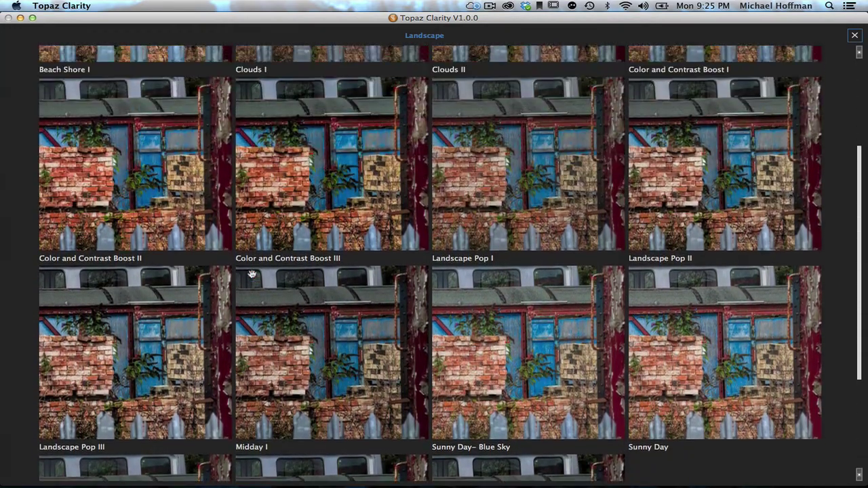
{"action": "scroll", "coordinate": [251, 273], "scroll_direction": "up", "scroll_amount": 1}
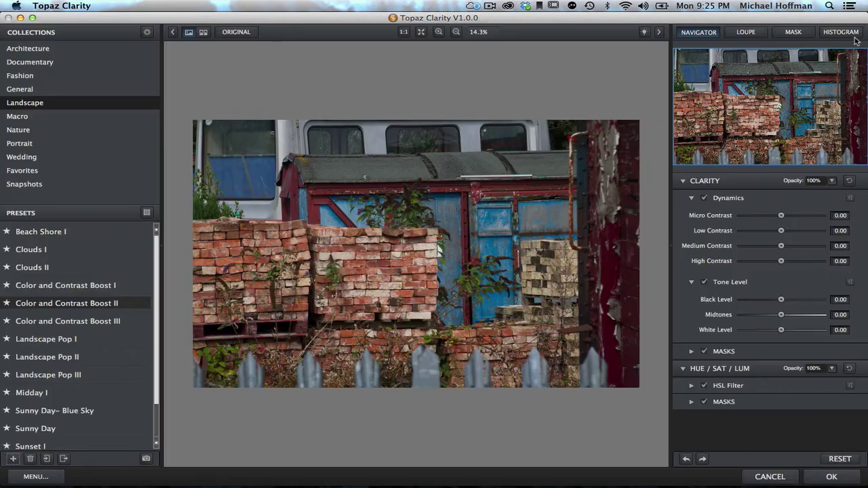
{"action": "left_click", "coordinate": [855, 36]}
Step: Apply General's Low Contrast and Color Pop II preset (Low Contrast 0.70, White Level -0.25)
{"action": "left_click", "coordinate": [36, 93]}
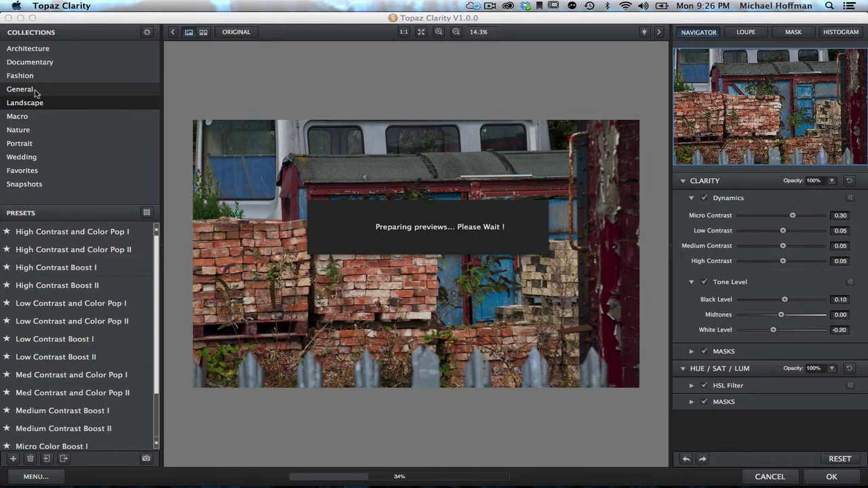
{"action": "left_click", "coordinate": [147, 214]}
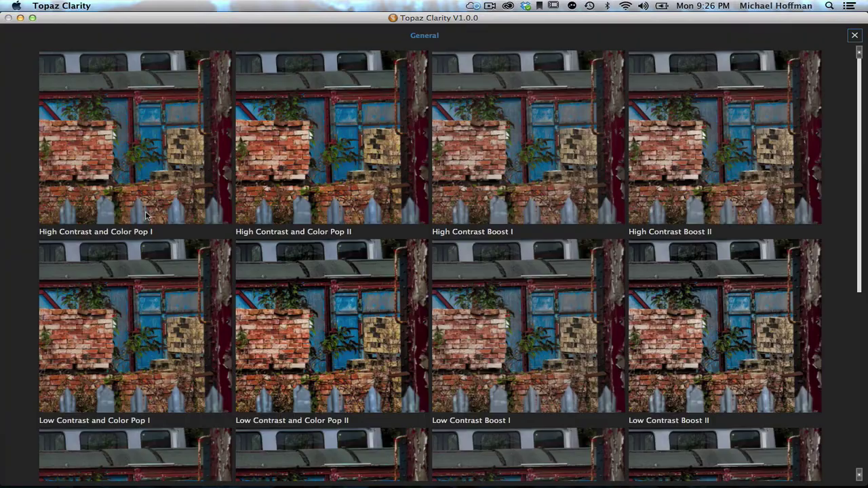
{"action": "scroll", "coordinate": [276, 275], "scroll_direction": "down", "scroll_amount": 5}
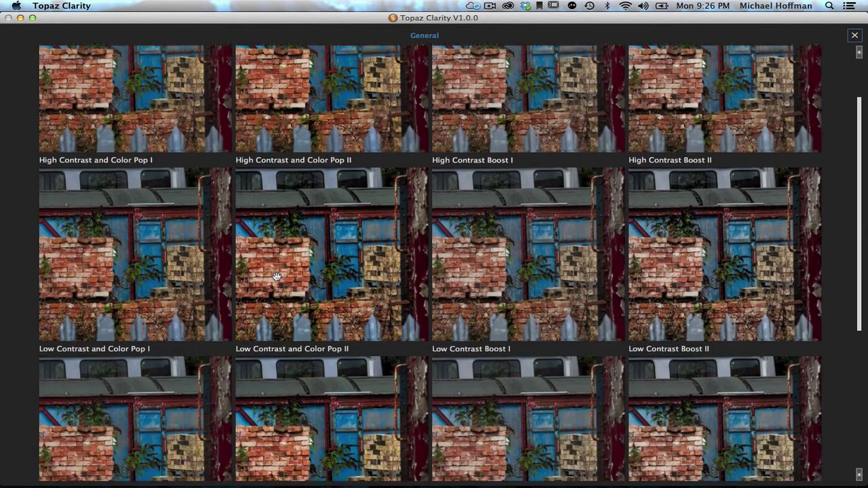
{"action": "scroll", "coordinate": [276, 276], "scroll_direction": "down", "scroll_amount": 1}
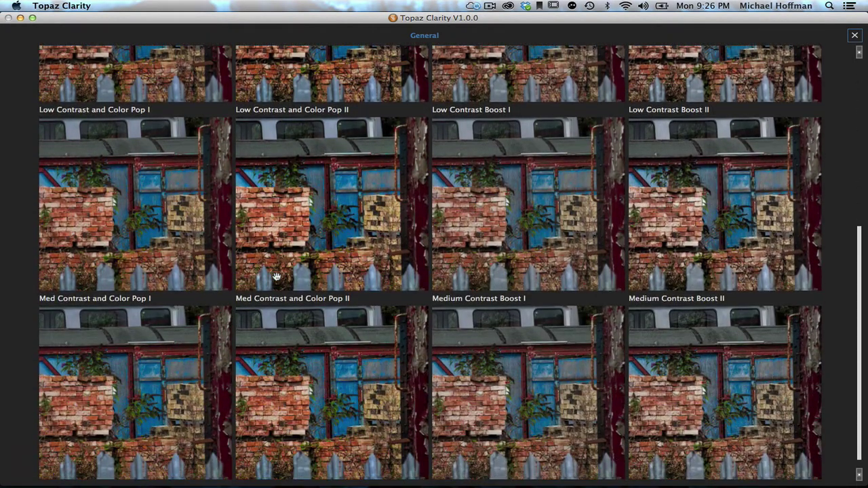
{"action": "scroll", "coordinate": [277, 276], "scroll_direction": "down", "scroll_amount": 1}
{"action": "scroll", "coordinate": [276, 276], "scroll_direction": "up", "scroll_amount": 3}
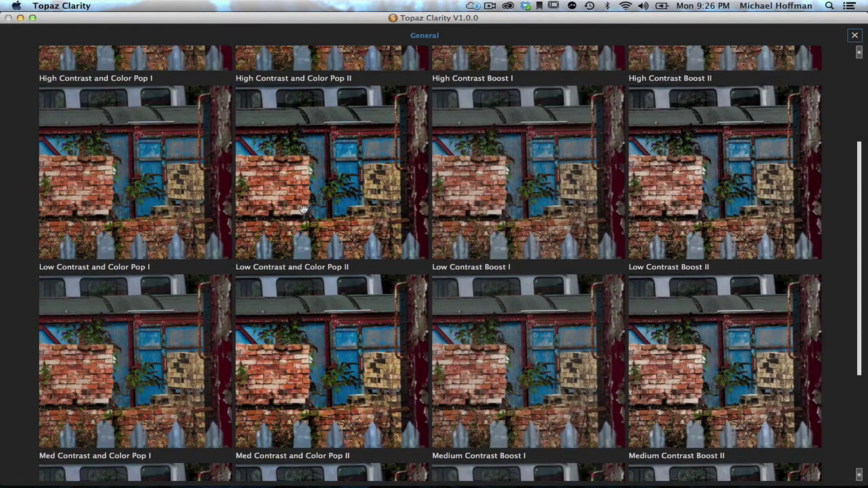
{"action": "left_click", "coordinate": [304, 209]}
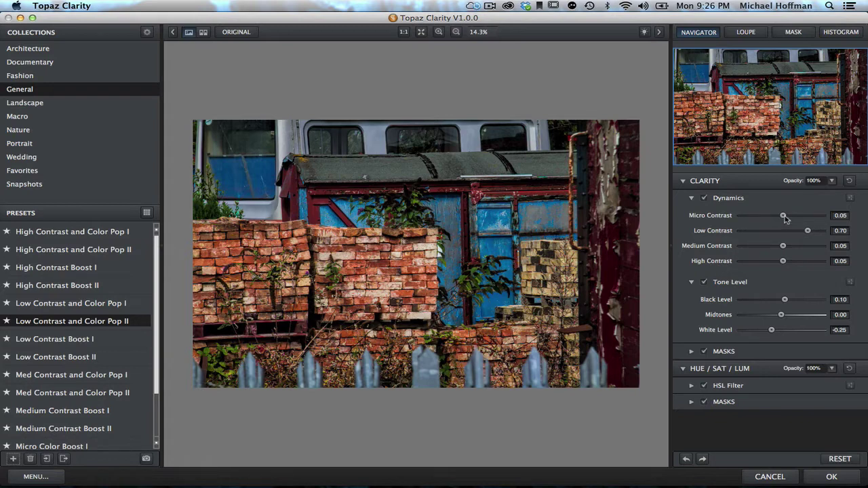
Step: Set Dynamics to Micro Contrast 0.78, Low 0.47, Medium -0.19 and High Contrast 0.22
{"action": "left_click_drag", "start_coordinate": [785, 217], "coordinate": [812, 219]}
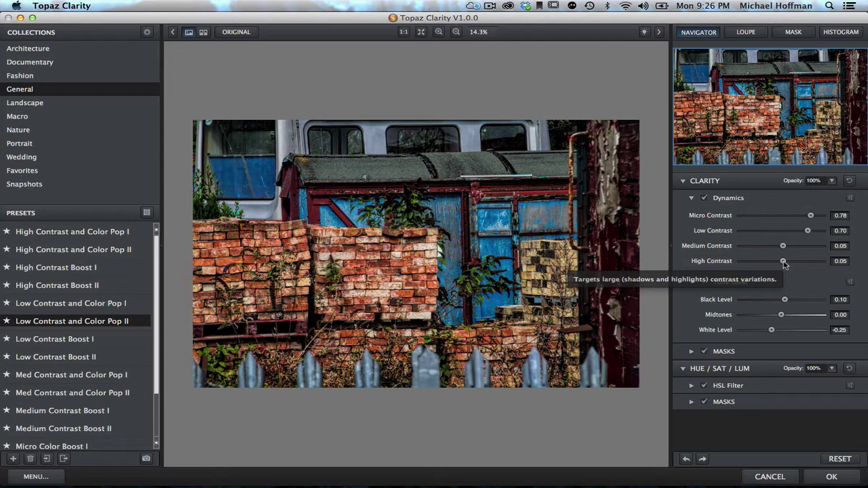
{"action": "mouse_move", "coordinate": [784, 264]}
{"action": "left_mouse_down"}
{"action": "mouse_move", "coordinate": [751, 266]}
{"action": "mouse_move", "coordinate": [812, 265]}
{"action": "mouse_move", "coordinate": [790, 265]}
{"action": "left_mouse_up"}
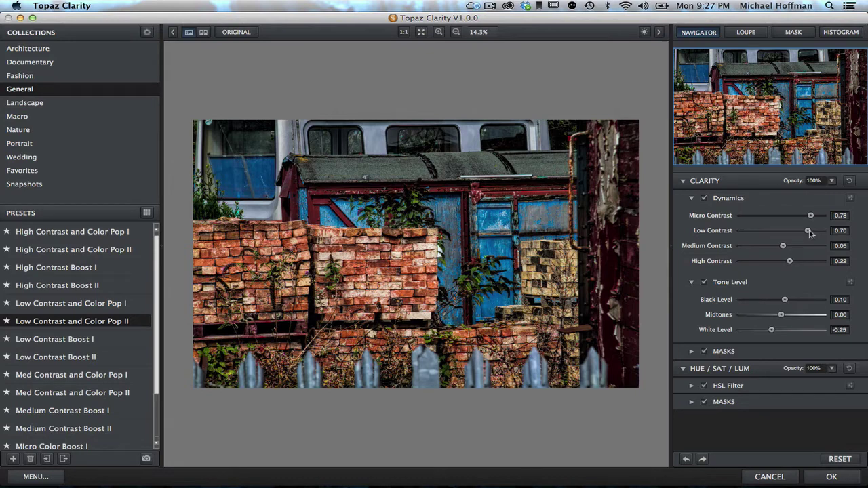
{"action": "left_click_drag", "start_coordinate": [810, 232], "coordinate": [774, 249]}
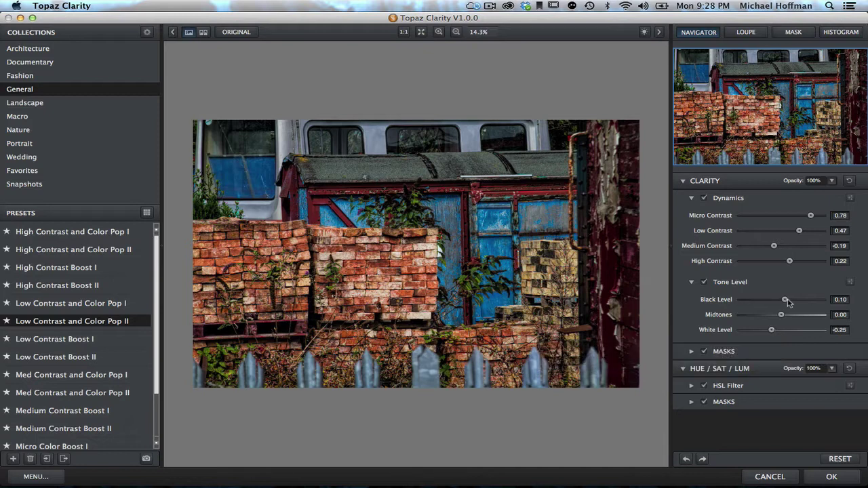
Step: Set the Tone Level Black Level to 0.23 and White Level to -0.02
{"action": "left_click_drag", "start_coordinate": [785, 300], "coordinate": [790, 304]}
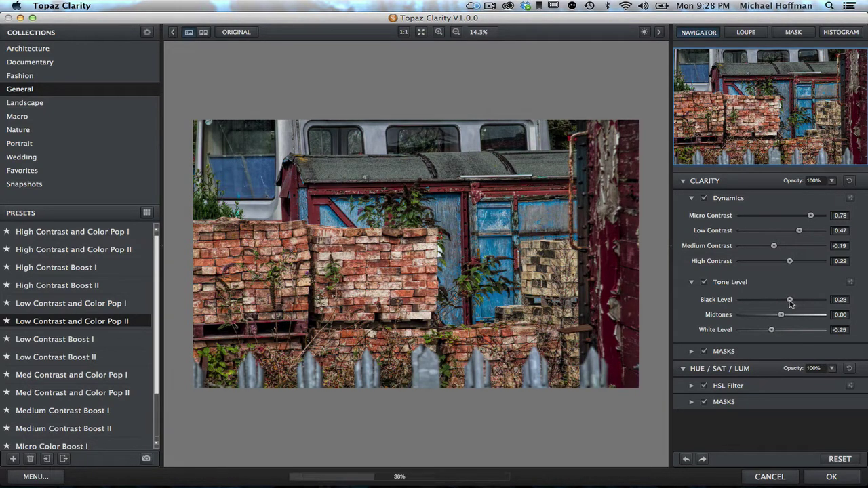
{"action": "mouse_move", "coordinate": [770, 332]}
{"action": "left_mouse_down"}
{"action": "mouse_move", "coordinate": [801, 333]}
{"action": "mouse_move", "coordinate": [767, 332]}
{"action": "mouse_move", "coordinate": [780, 333]}
{"action": "left_mouse_up"}
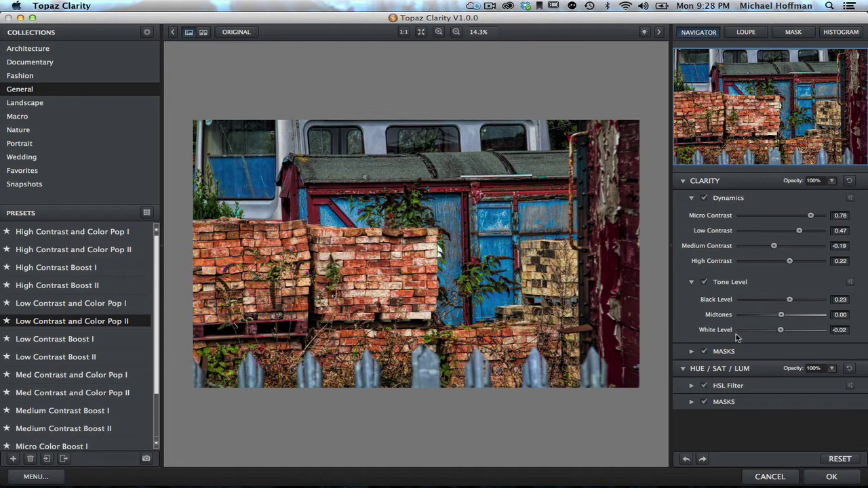
Step: Expand the Masks section and leave the Edge Aware mask in Hide mode
{"action": "left_click", "coordinate": [692, 353]}
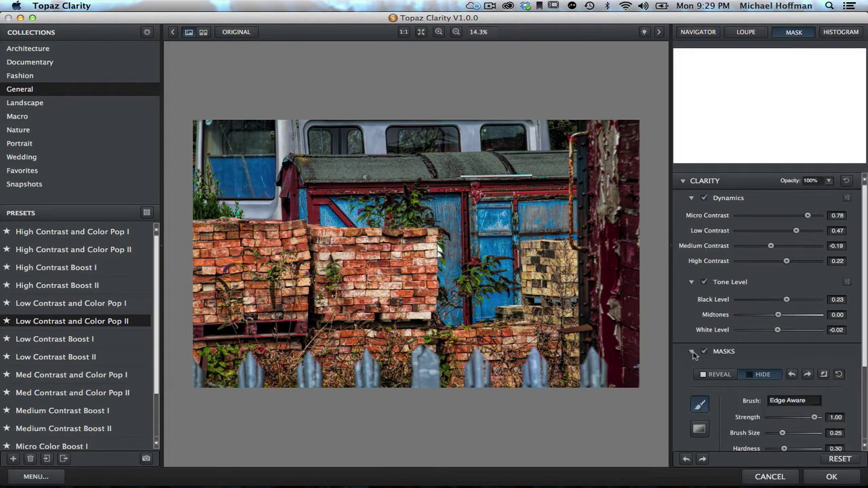
{"action": "scroll", "coordinate": [694, 353], "scroll_direction": "down", "scroll_amount": 4}
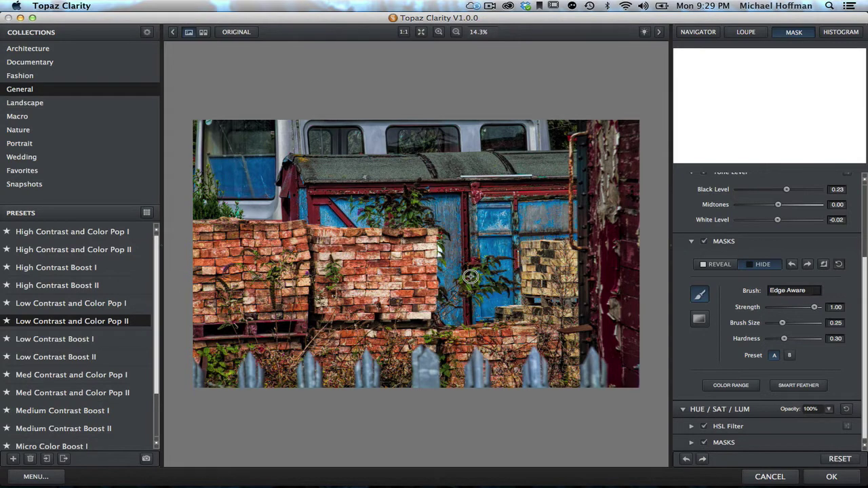
{"action": "left_click", "coordinate": [720, 266]}
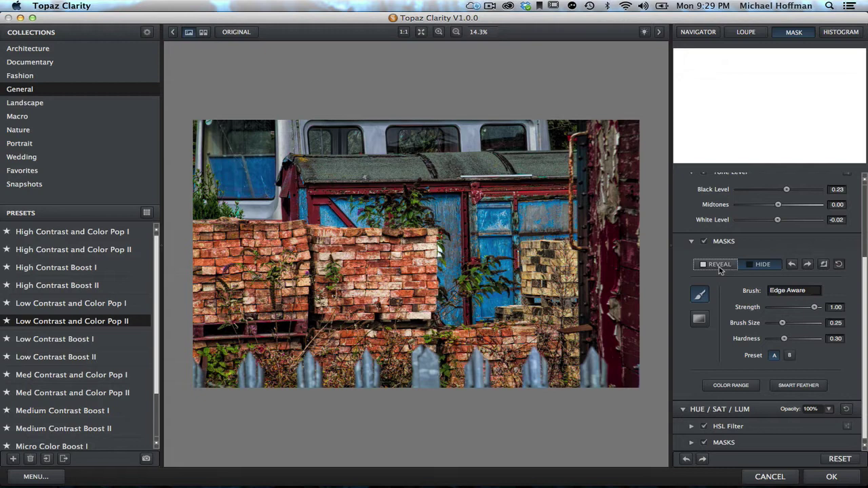
{"action": "left_click", "coordinate": [760, 269]}
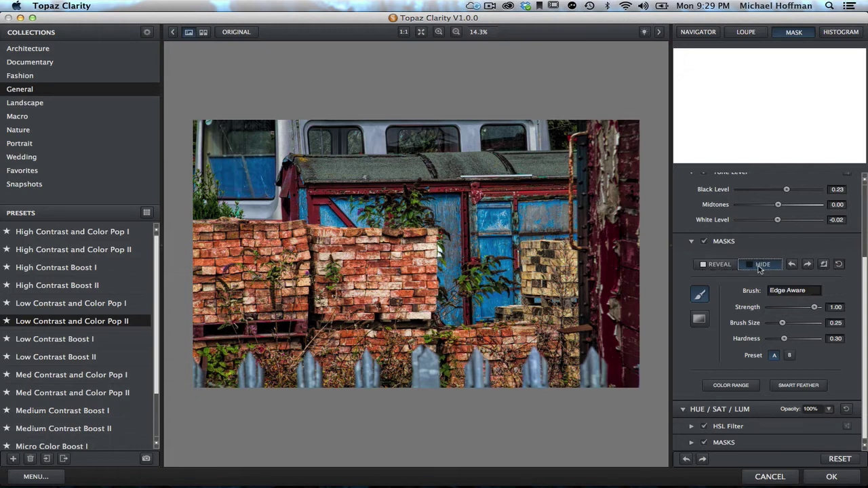
{"action": "left_click", "coordinate": [725, 266]}
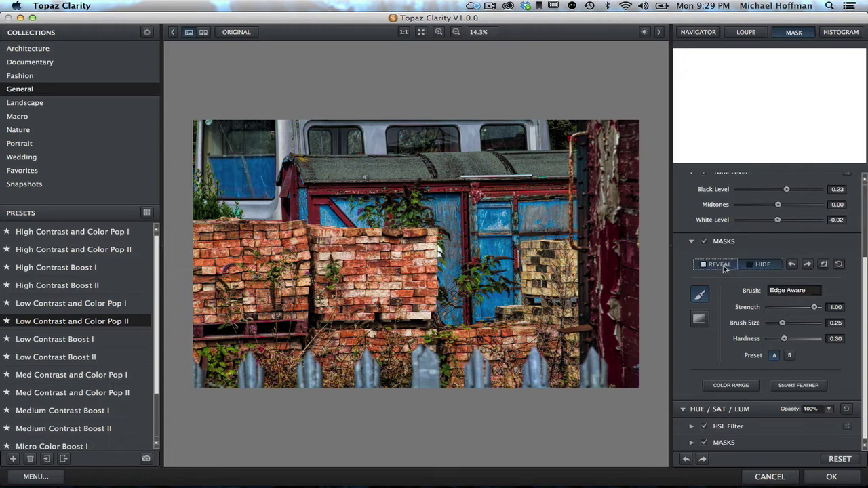
{"action": "left_click", "coordinate": [769, 270]}
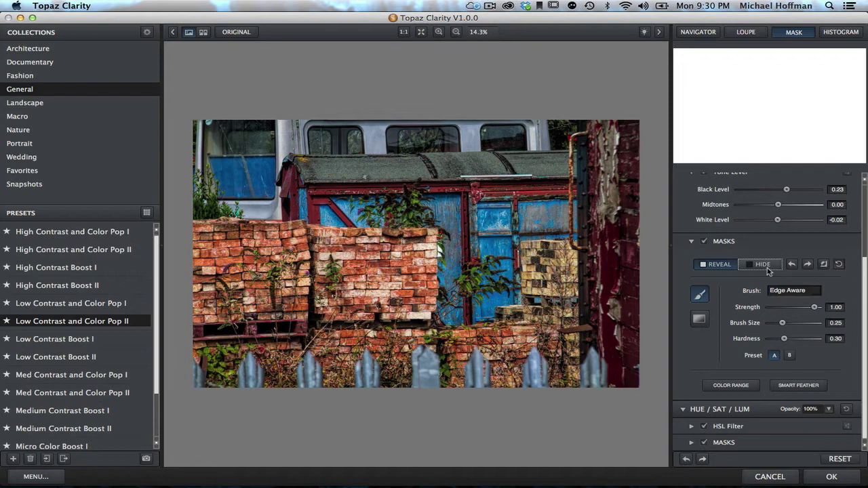
{"action": "left_click", "coordinate": [768, 269]}
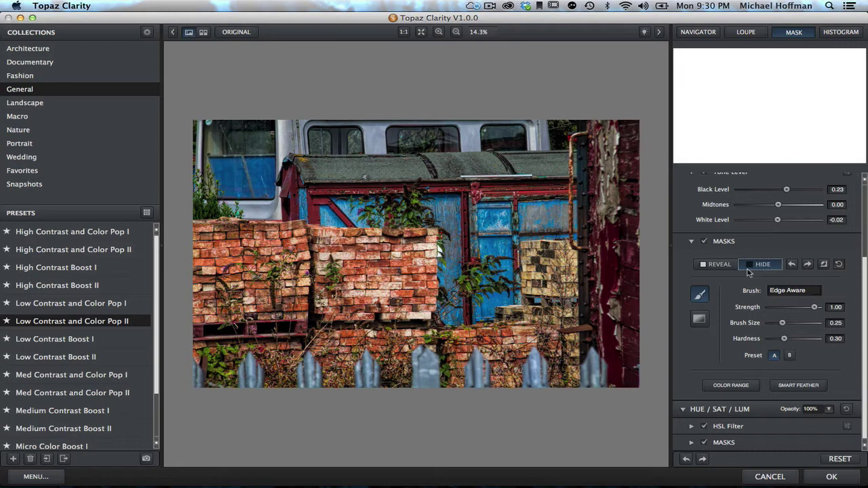
Step: Paint hide strokes over the shed and blue door, then open the brush type dropdown
{"action": "left_click", "coordinate": [702, 295]}
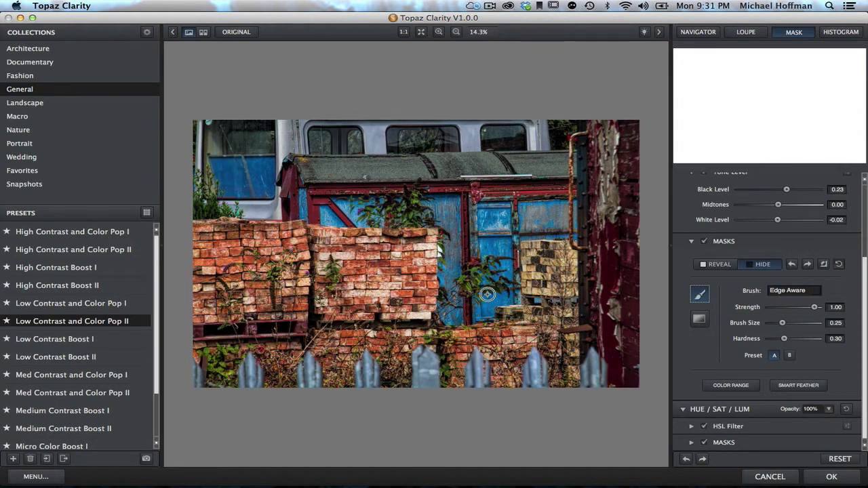
{"action": "mouse_move", "coordinate": [487, 295]}
{"action": "left_mouse_down"}
{"action": "mouse_move", "coordinate": [488, 220]}
{"action": "mouse_move", "coordinate": [492, 263]}
{"action": "mouse_move", "coordinate": [484, 217]}
{"action": "mouse_move", "coordinate": [466, 240]}
{"action": "mouse_move", "coordinate": [463, 292]}
{"action": "mouse_move", "coordinate": [464, 216]}
{"action": "mouse_move", "coordinate": [436, 203]}
{"action": "mouse_move", "coordinate": [332, 203]}
{"action": "mouse_move", "coordinate": [561, 209]}
{"action": "mouse_move", "coordinate": [476, 221]}
{"action": "mouse_move", "coordinate": [482, 211]}
{"action": "mouse_move", "coordinate": [556, 198]}
{"action": "mouse_move", "coordinate": [313, 195]}
{"action": "mouse_move", "coordinate": [467, 227]}
{"action": "left_mouse_up"}
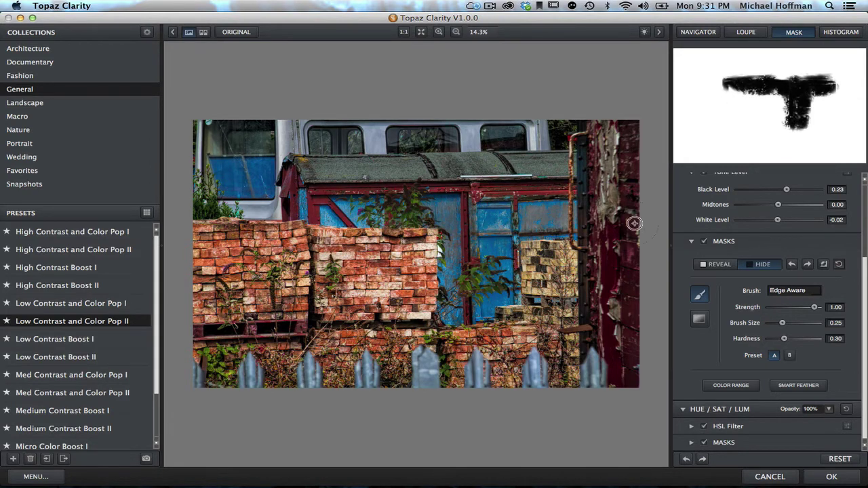
{"action": "left_click", "coordinate": [796, 293]}
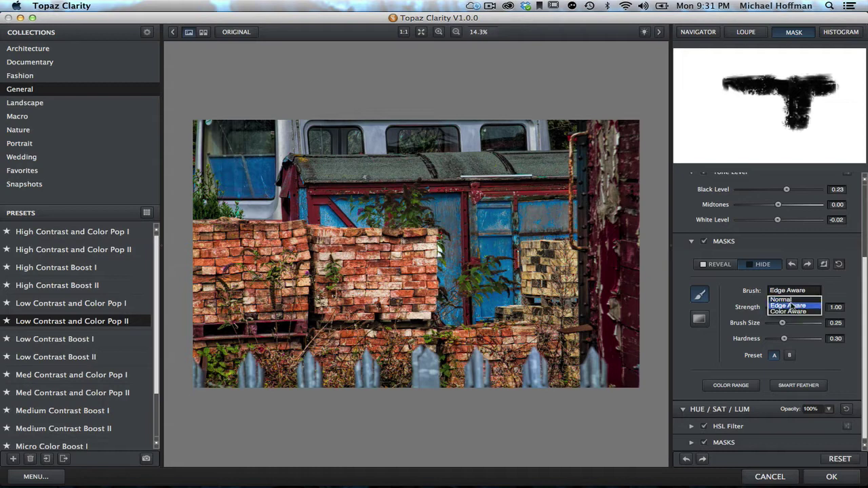
Step: Hide more of the blue door with the Normal brush, then return to Edge Aware with slightly smaller size
{"action": "left_click", "coordinate": [791, 300]}
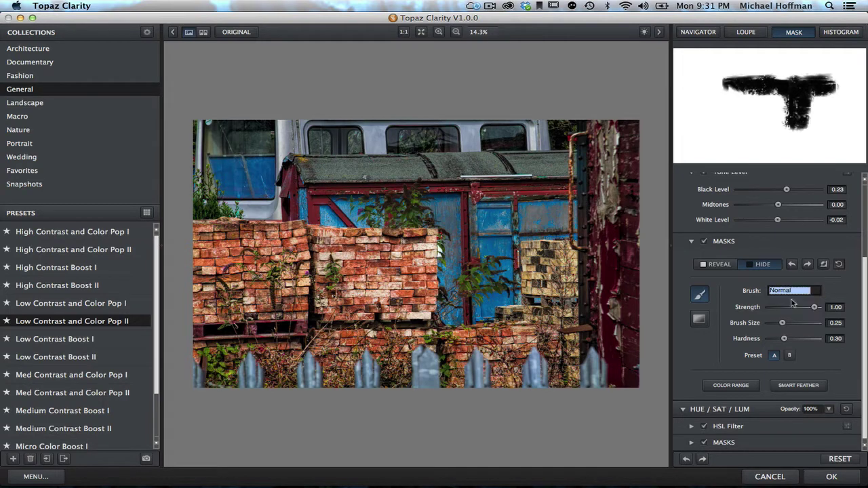
{"action": "mouse_move", "coordinate": [481, 254]}
{"action": "left_mouse_down"}
{"action": "mouse_move", "coordinate": [475, 287]}
{"action": "mouse_move", "coordinate": [477, 255]}
{"action": "mouse_move", "coordinate": [491, 261]}
{"action": "mouse_move", "coordinate": [472, 279]}
{"action": "mouse_move", "coordinate": [469, 260]}
{"action": "mouse_move", "coordinate": [460, 290]}
{"action": "mouse_move", "coordinate": [482, 283]}
{"action": "left_mouse_up"}
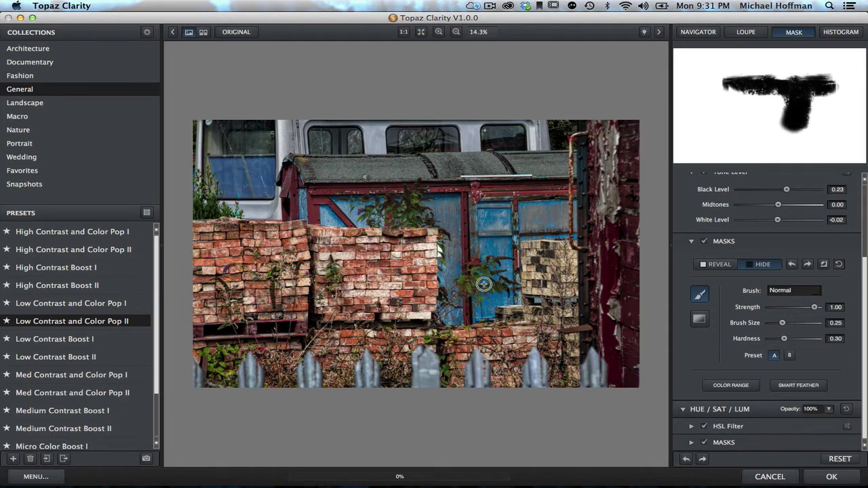
{"action": "left_click", "coordinate": [791, 294]}
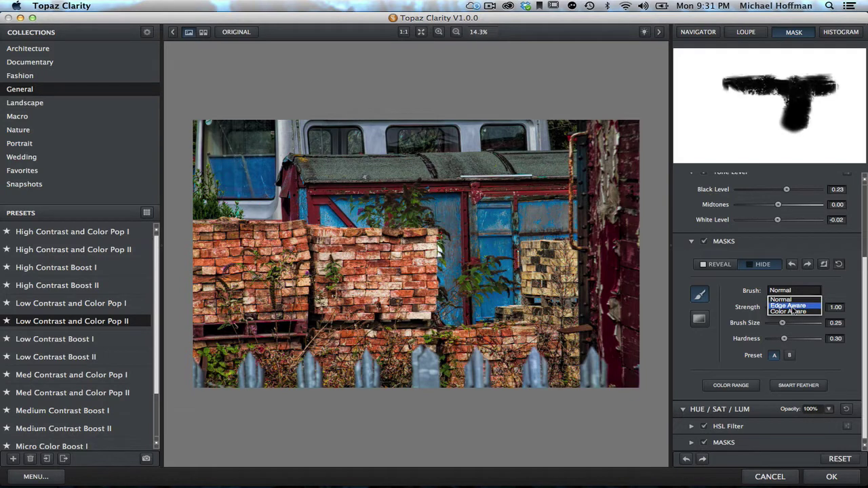
{"action": "left_click", "coordinate": [792, 308]}
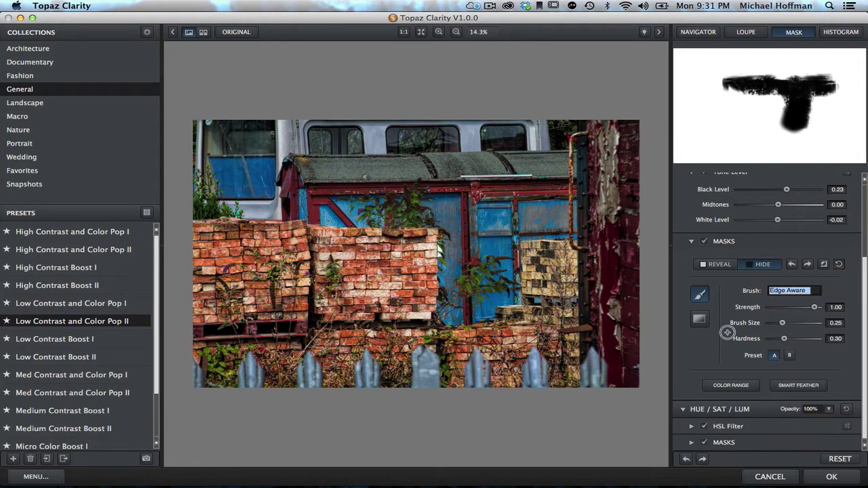
{"action": "left_click_drag", "start_coordinate": [783, 323], "coordinate": [782, 323]}
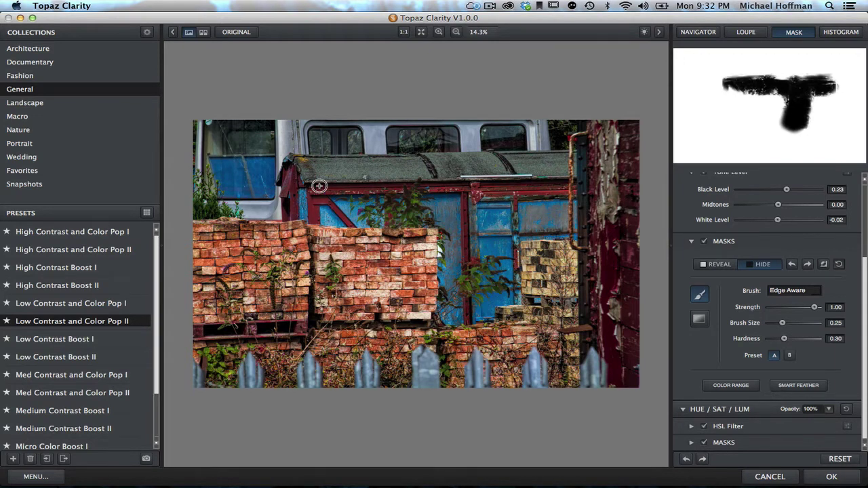
Step: Invert the painted mask twice to compare, then reset it and collapse the Masks section
{"action": "left_click", "coordinate": [824, 265]}
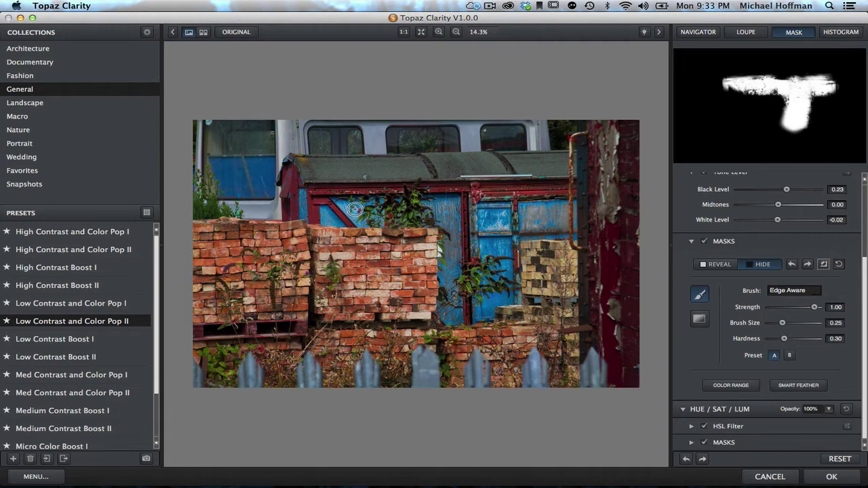
{"action": "left_click", "coordinate": [824, 265]}
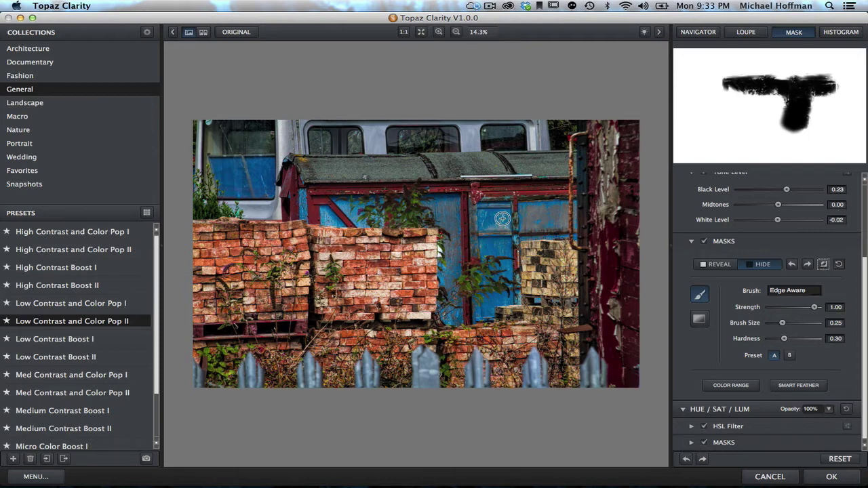
{"action": "left_click", "coordinate": [840, 265]}
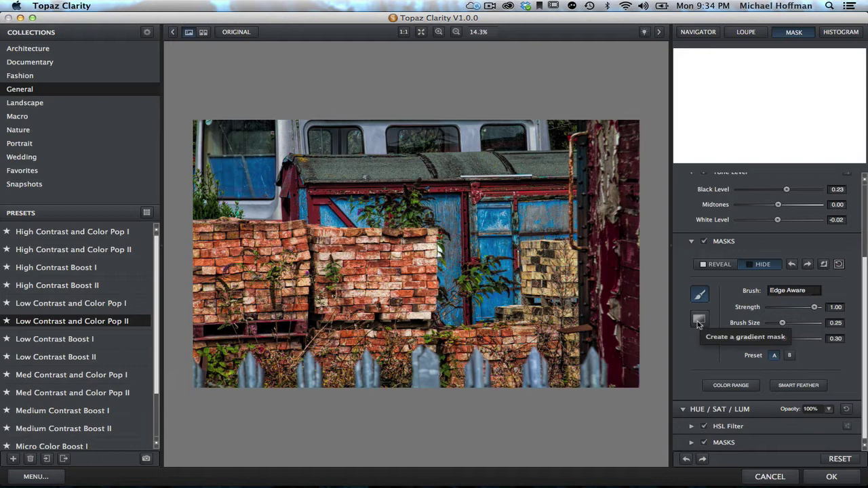
{"action": "left_click", "coordinate": [693, 243]}
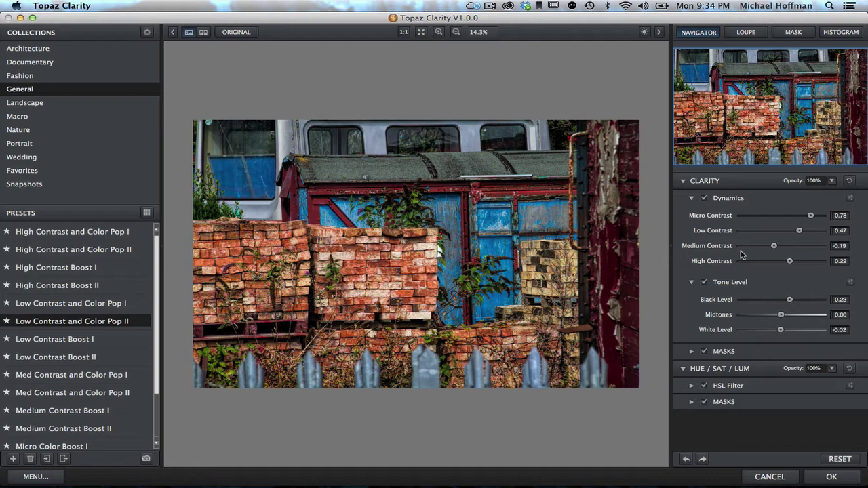
Step: In the HSL Filter, nudge the Blue hue and raise Blue saturation to 0.48
{"action": "left_click", "coordinate": [691, 386]}
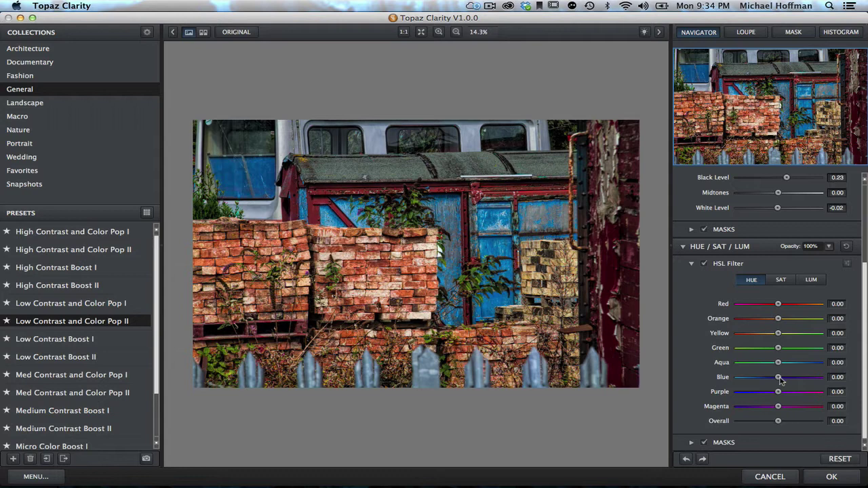
{"action": "mouse_move", "coordinate": [781, 379]}
{"action": "left_mouse_down"}
{"action": "mouse_move", "coordinate": [757, 379]}
{"action": "mouse_move", "coordinate": [806, 380]}
{"action": "mouse_move", "coordinate": [779, 380]}
{"action": "left_mouse_up"}
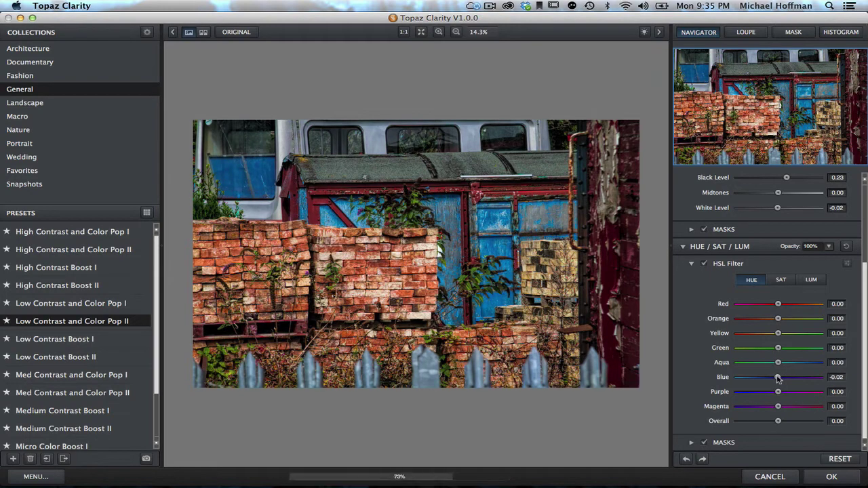
{"action": "left_click", "coordinate": [782, 280]}
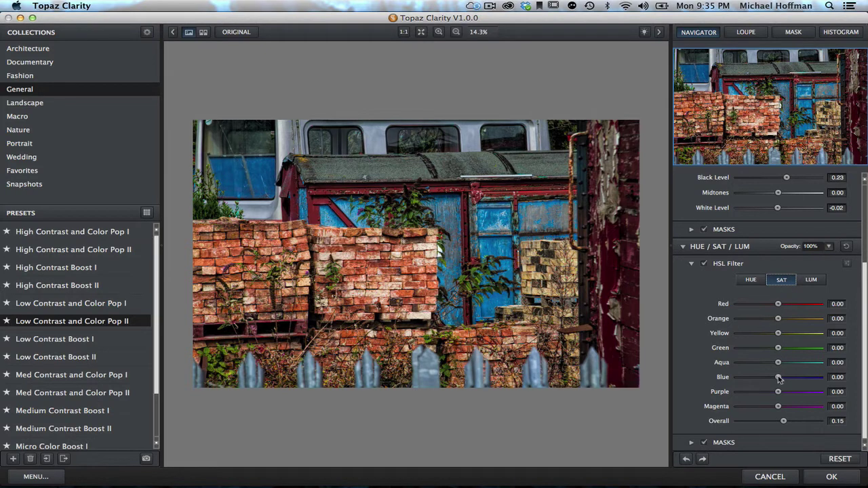
{"action": "left_click_drag", "start_coordinate": [779, 377], "coordinate": [798, 380]}
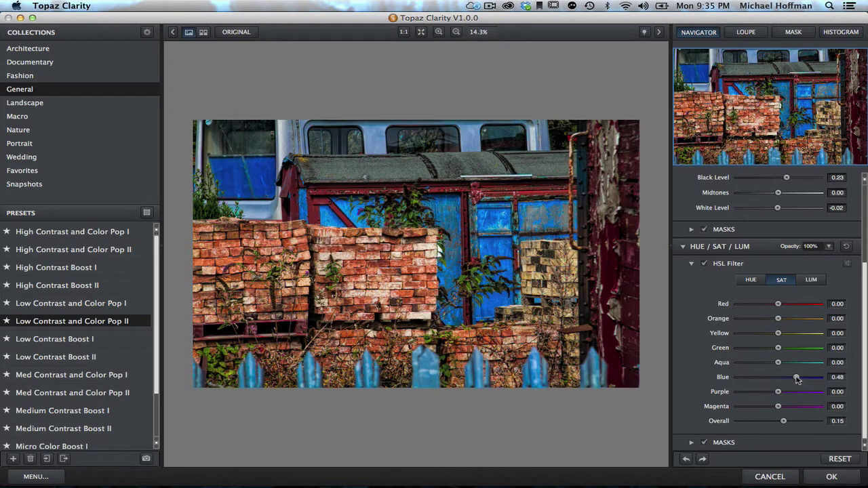
Step: Adjust Orange luminance slightly and raise Overall saturation to 0.20
{"action": "left_click", "coordinate": [812, 281]}
{"action": "left_click", "coordinate": [812, 280]}
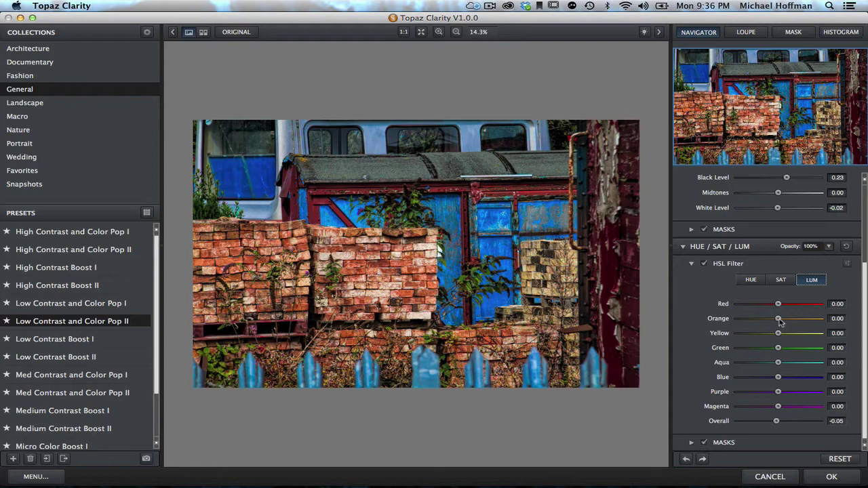
{"action": "mouse_move", "coordinate": [780, 320]}
{"action": "left_mouse_down"}
{"action": "mouse_move", "coordinate": [769, 322]}
{"action": "mouse_move", "coordinate": [785, 324]}
{"action": "left_mouse_up"}
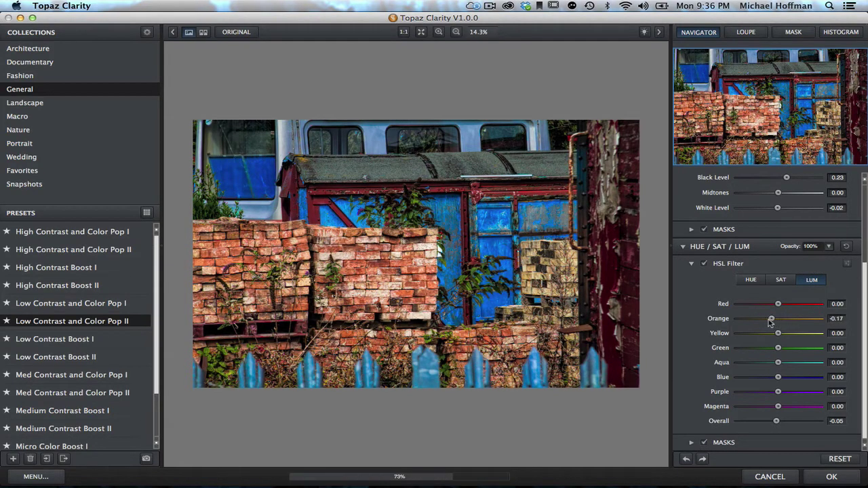
{"action": "left_click", "coordinate": [783, 281]}
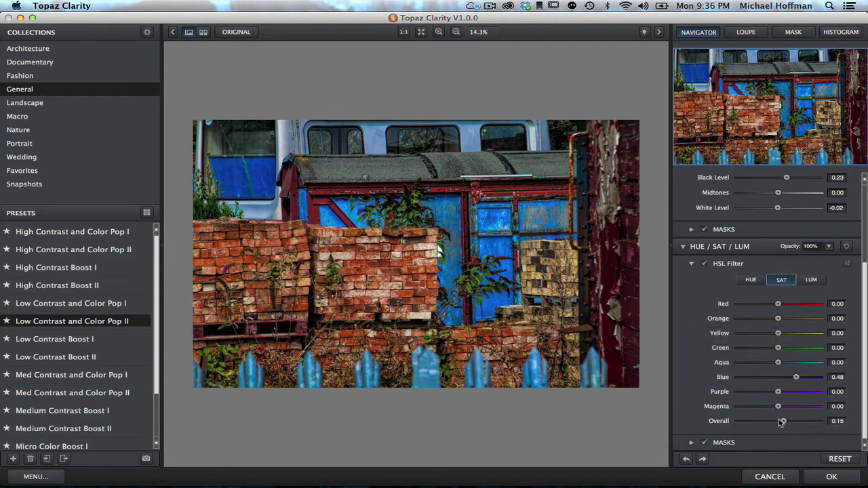
{"action": "mouse_move", "coordinate": [785, 424]}
{"action": "left_mouse_down"}
{"action": "mouse_move", "coordinate": [797, 423]}
{"action": "mouse_move", "coordinate": [766, 423]}
{"action": "mouse_move", "coordinate": [786, 426]}
{"action": "left_mouse_up"}
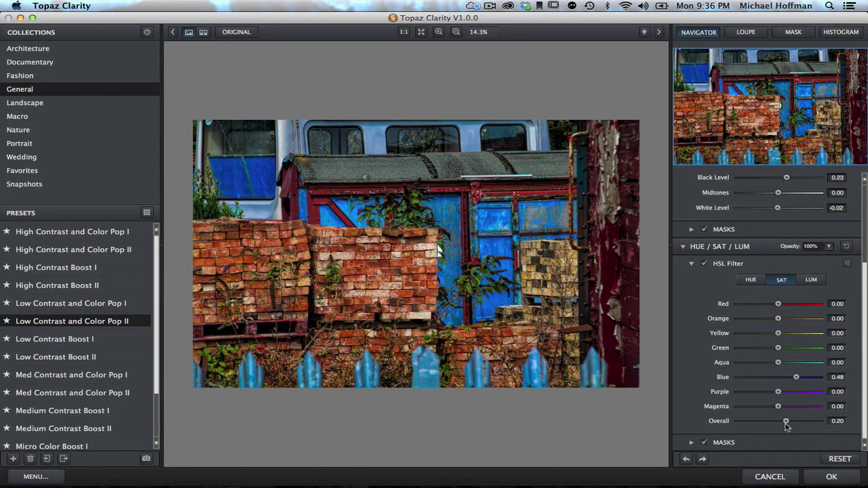
Step: Paint a Hide mask with the Edge Aware brush over the blue door in the HSL Filter
{"action": "left_click", "coordinate": [692, 444]}
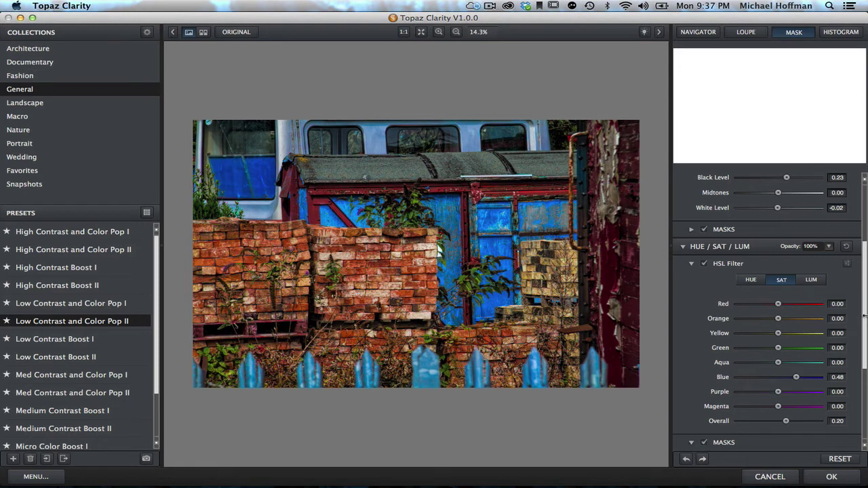
{"action": "scroll", "coordinate": [865, 322], "scroll_direction": "down", "scroll_amount": 5}
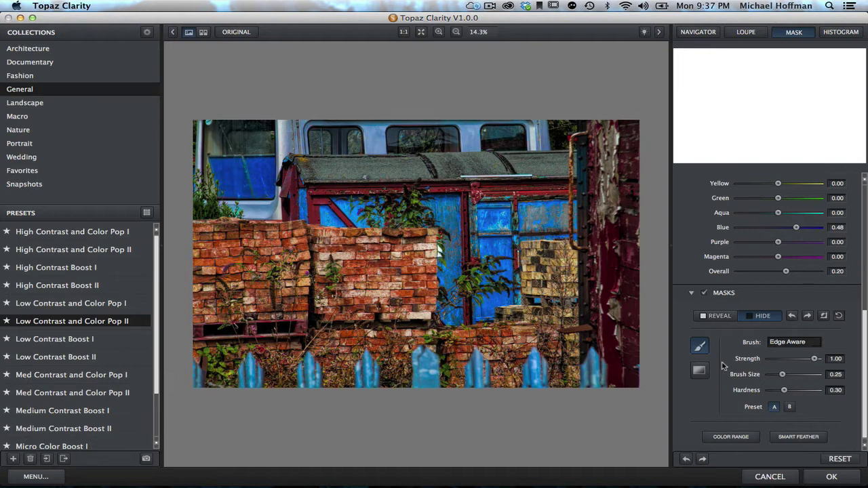
{"action": "mouse_move", "coordinate": [494, 241]}
{"action": "left_mouse_down"}
{"action": "mouse_move", "coordinate": [467, 310]}
{"action": "mouse_move", "coordinate": [460, 215]}
{"action": "mouse_move", "coordinate": [487, 246]}
{"action": "mouse_move", "coordinate": [480, 304]}
{"action": "mouse_move", "coordinate": [488, 308]}
{"action": "mouse_move", "coordinate": [508, 253]}
{"action": "mouse_move", "coordinate": [494, 214]}
{"action": "mouse_move", "coordinate": [472, 205]}
{"action": "mouse_move", "coordinate": [453, 241]}
{"action": "mouse_move", "coordinate": [453, 289]}
{"action": "mouse_move", "coordinate": [447, 201]}
{"action": "mouse_move", "coordinate": [478, 199]}
{"action": "mouse_move", "coordinate": [497, 238]}
{"action": "mouse_move", "coordinate": [495, 288]}
{"action": "mouse_move", "coordinate": [456, 309]}
{"action": "mouse_move", "coordinate": [459, 209]}
{"action": "mouse_move", "coordinate": [490, 204]}
{"action": "mouse_move", "coordinate": [512, 249]}
{"action": "mouse_move", "coordinate": [500, 292]}
{"action": "mouse_move", "coordinate": [468, 309]}
{"action": "left_mouse_up"}
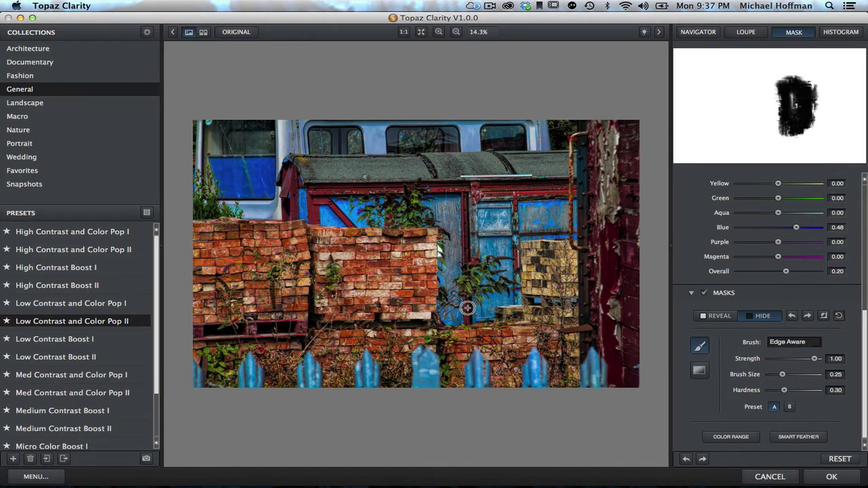
{"action": "left_click", "coordinate": [865, 195]}
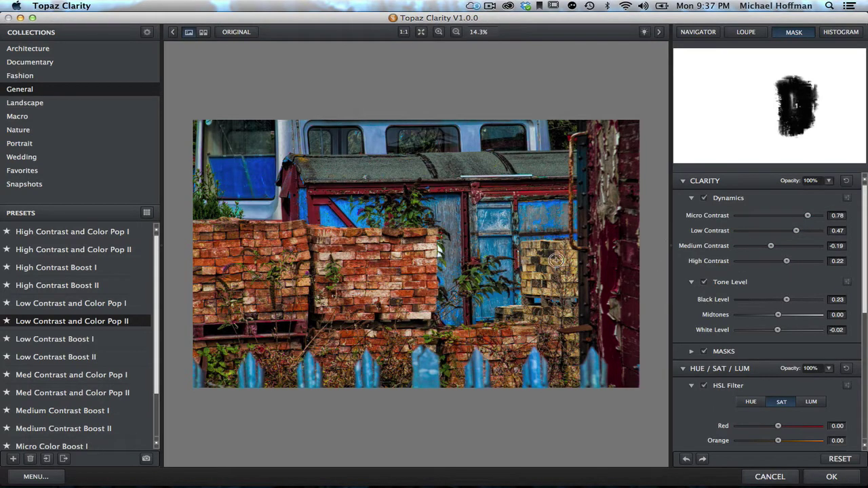
Step: Set Dynamics to Micro Contrast 0.38, Low Contrast 0.66 and Medium Contrast 0.47
{"action": "left_click", "coordinate": [752, 216]}
{"action": "left_click_drag", "start_coordinate": [752, 216], "coordinate": [793, 218]}
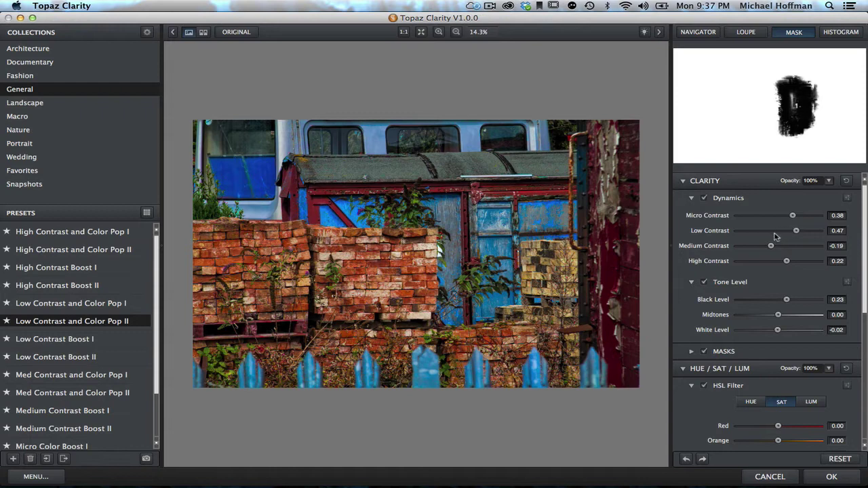
{"action": "left_click", "coordinate": [777, 234]}
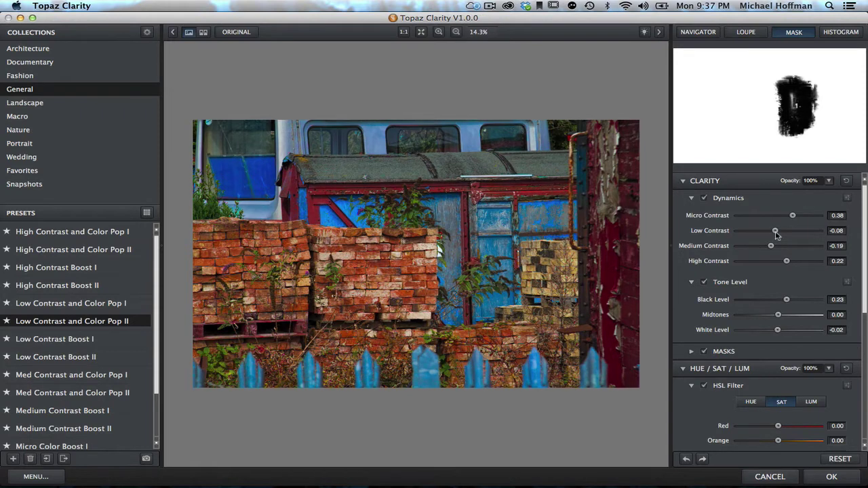
{"action": "left_click", "coordinate": [803, 235]}
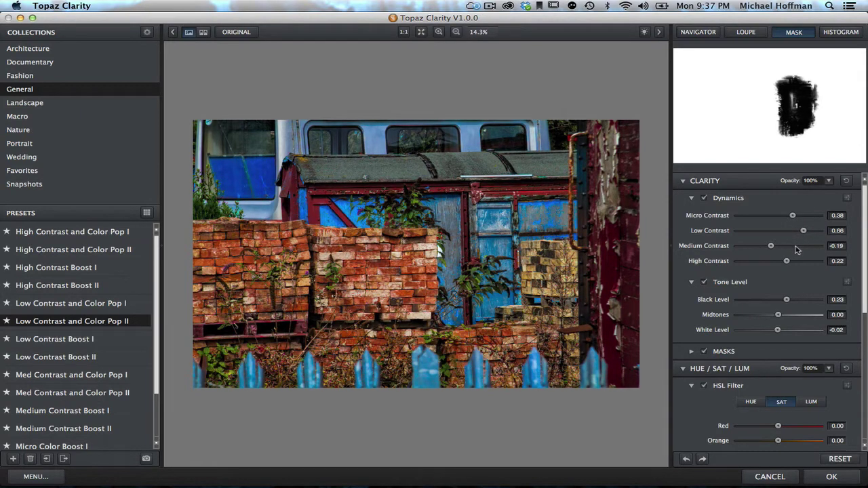
{"action": "left_click", "coordinate": [797, 248]}
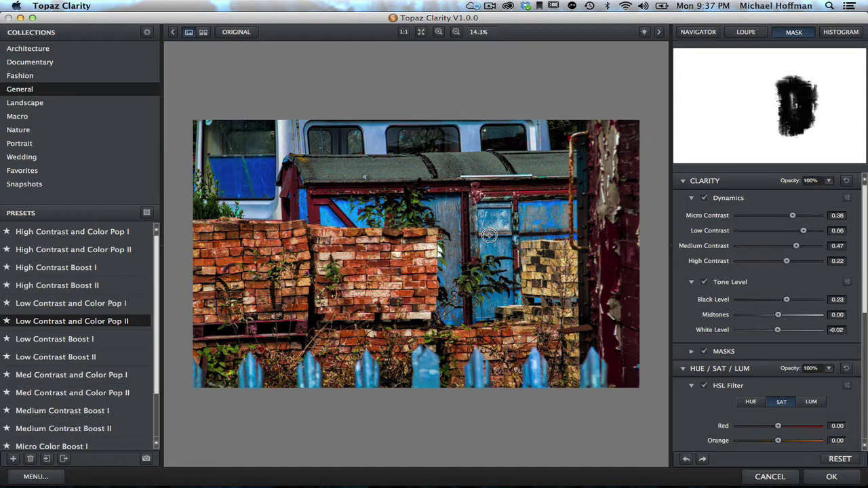
Step: Check the split before/after and Original/Processed views, then apply the edit with OK
{"action": "left_click", "coordinate": [203, 33]}
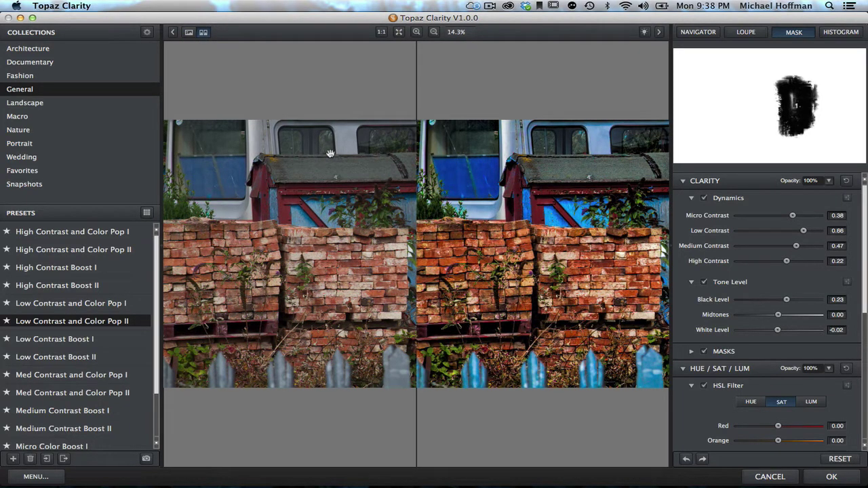
{"action": "left_click", "coordinate": [189, 33]}
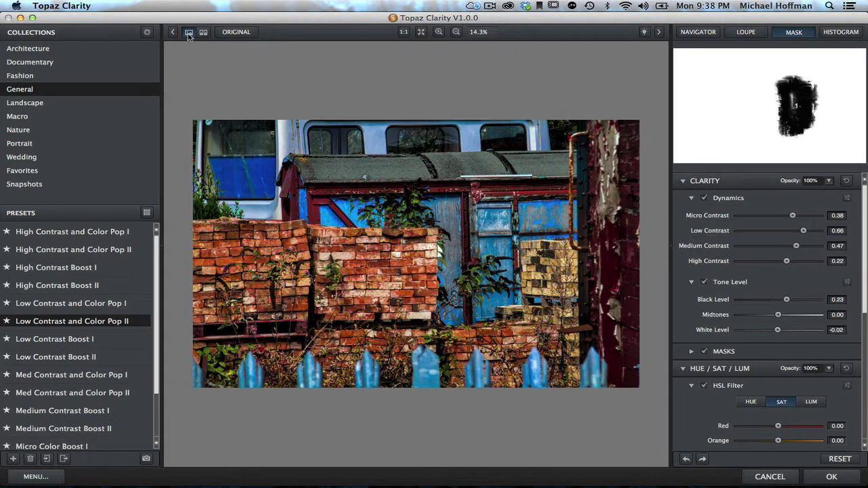
{"action": "left_click", "coordinate": [236, 33]}
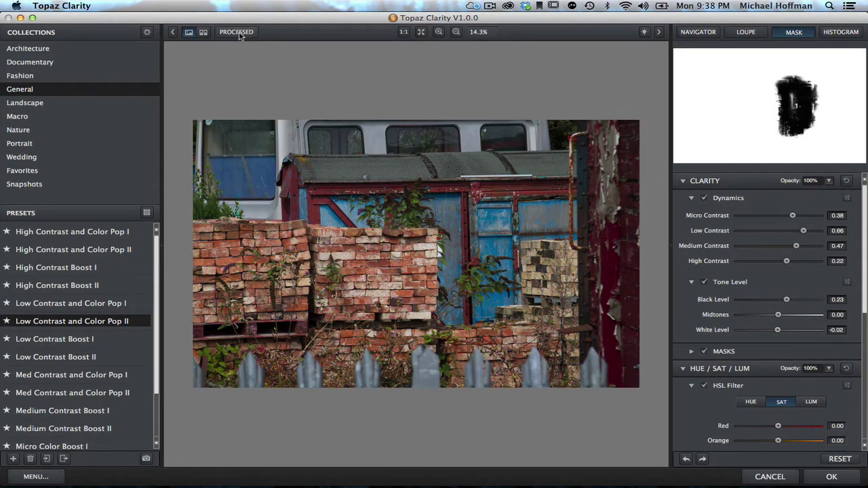
{"action": "left_click", "coordinate": [238, 32]}
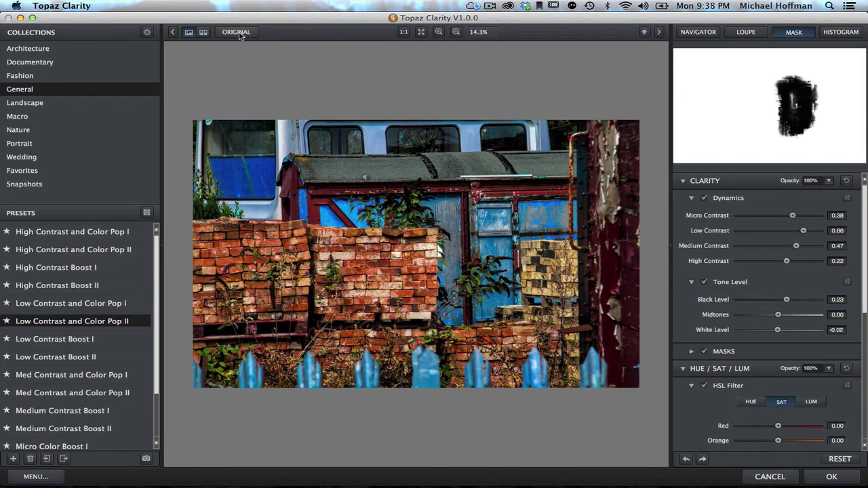
{"action": "left_click", "coordinate": [829, 481]}
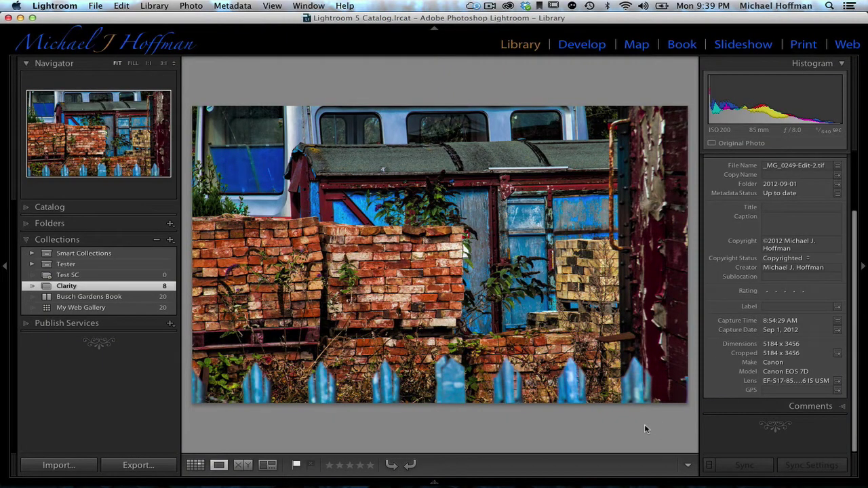
Step: Compare the original and processed brick photos large, then open _MG_6162.dng in Loupe view
{"action": "key", "text": "g"}
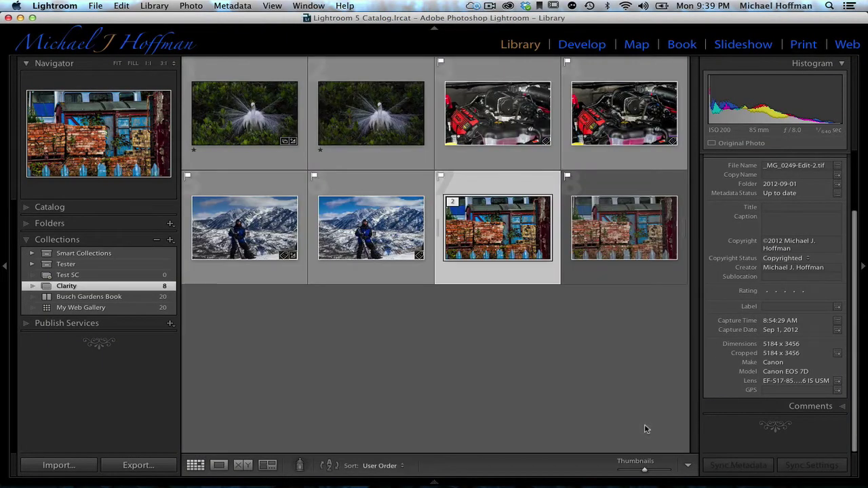
{"action": "double_click", "coordinate": [632, 255]}
{"action": "key", "text": "Left"}
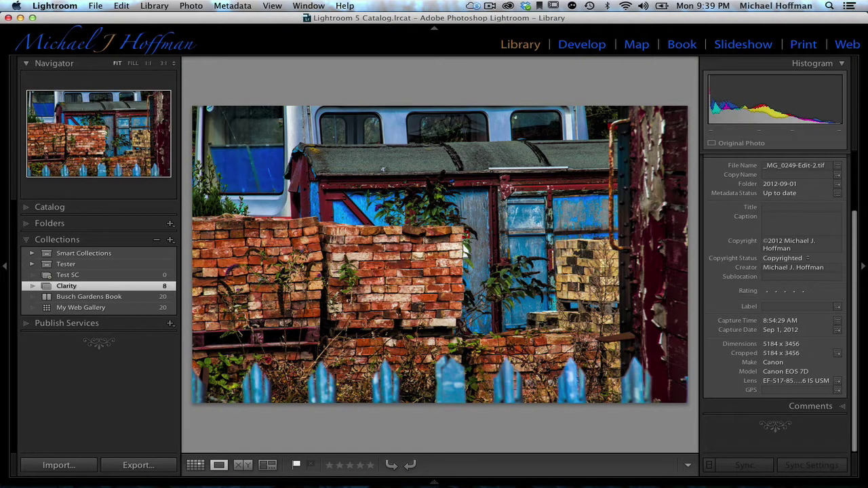
{"action": "key", "text": "g"}
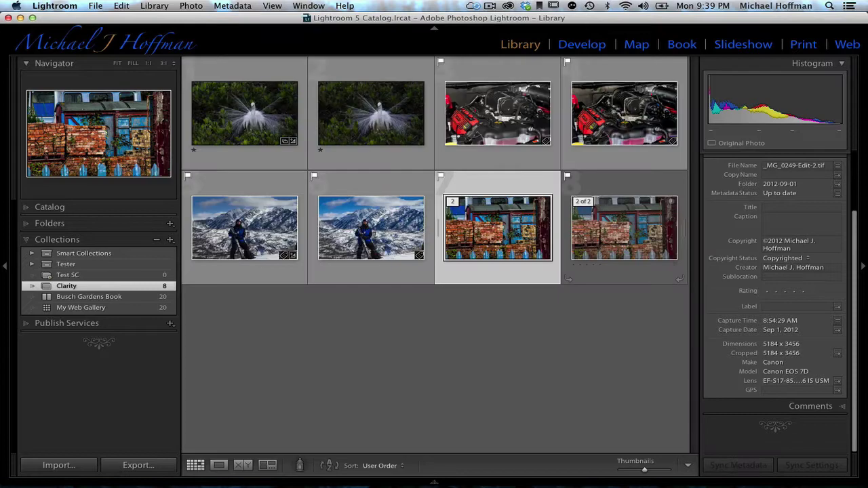
{"action": "double_click", "coordinate": [255, 120]}
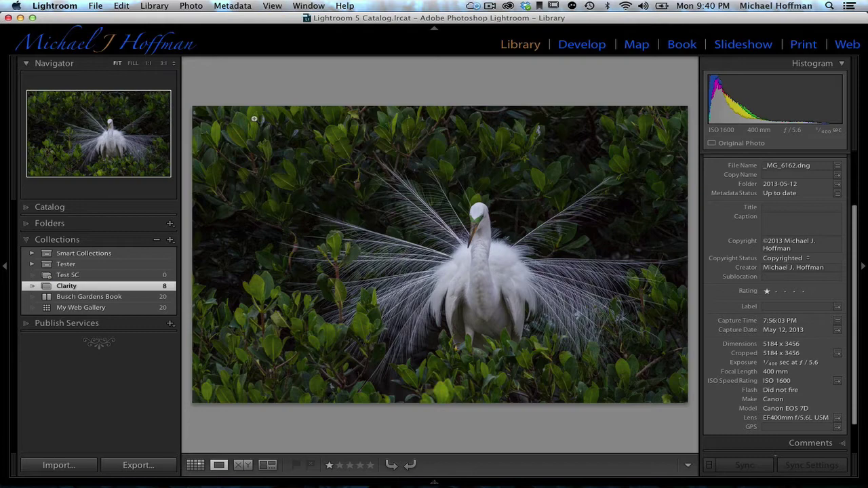
Step: Browse the collection full screen from the egret photo to the skier photo
{"action": "key", "text": "f"}
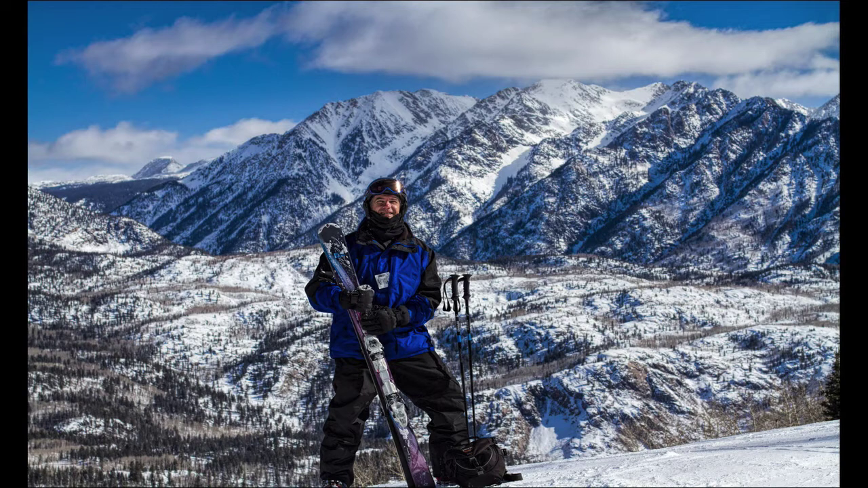
Step: Exit the full-screen skier view back to the Clarity collection's thumbnail grid
{"action": "key", "text": "f"}
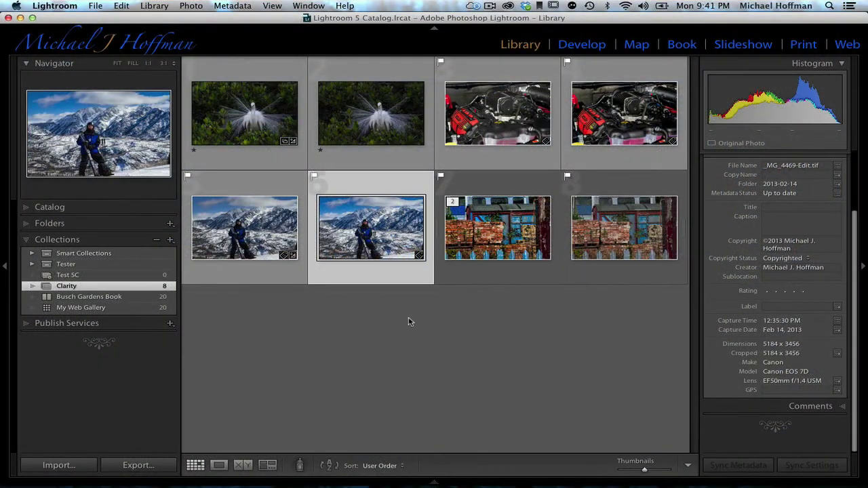